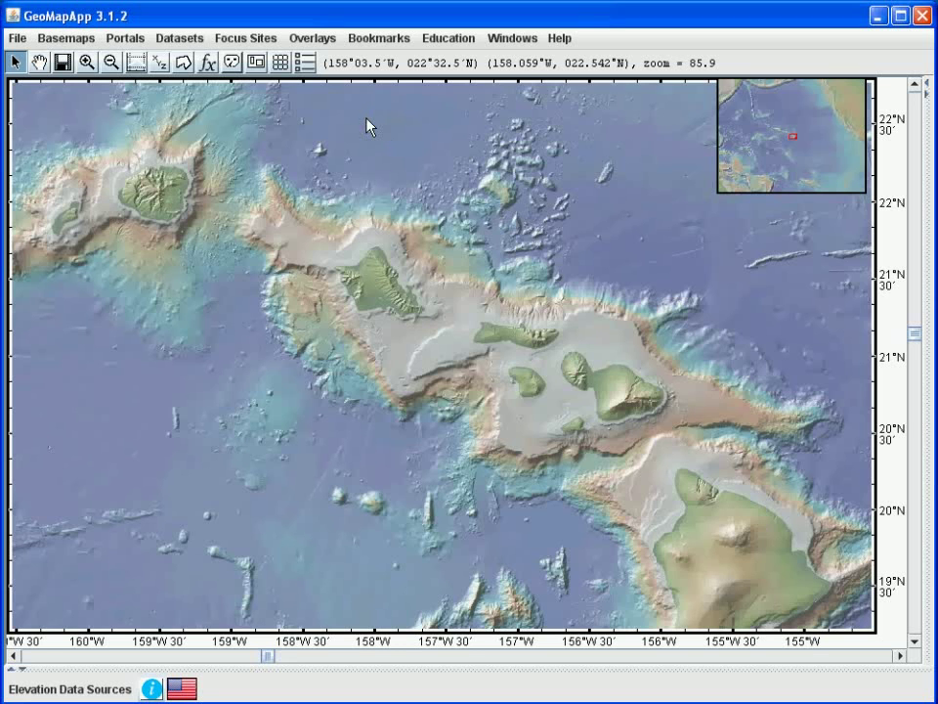
# Step: Load the GMRT global topography grid over the Hawaiian map and minimize the Global Grids window
pyautogui.click(157, 64)
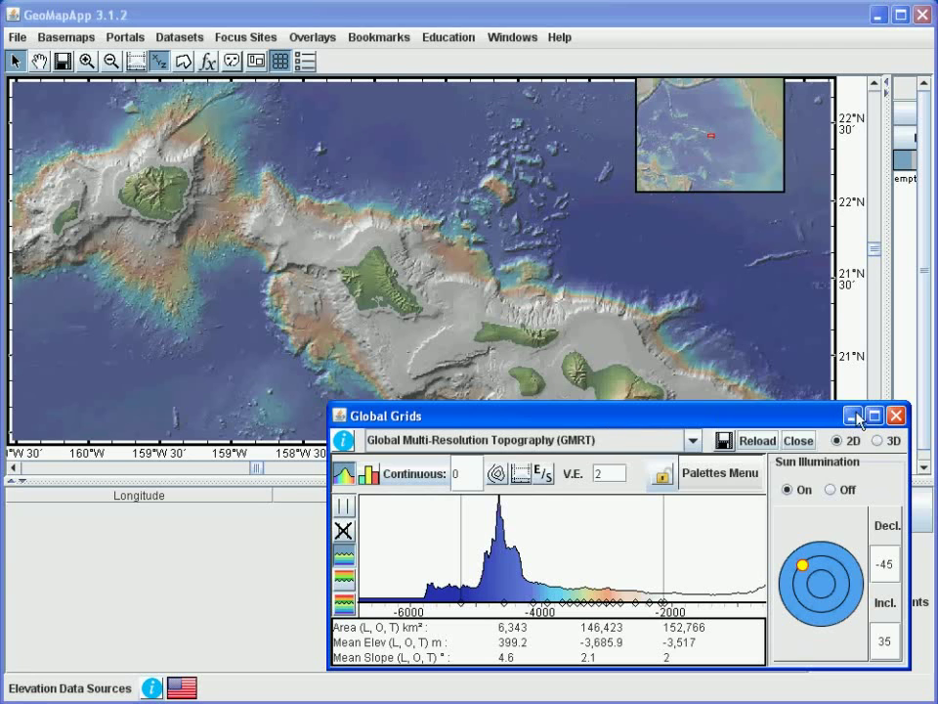
pyautogui.click(896, 415)
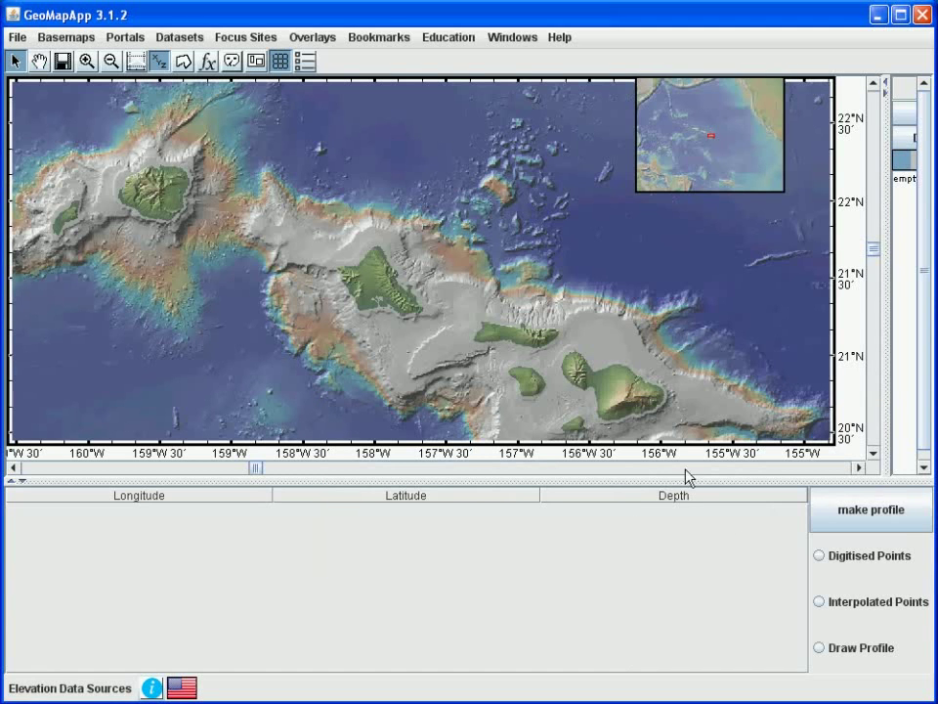
# Step: Widen the Digitizer panel and create a new Line Segs object
pyautogui.moveTo(890, 289); pyautogui.dragTo(810, 288)
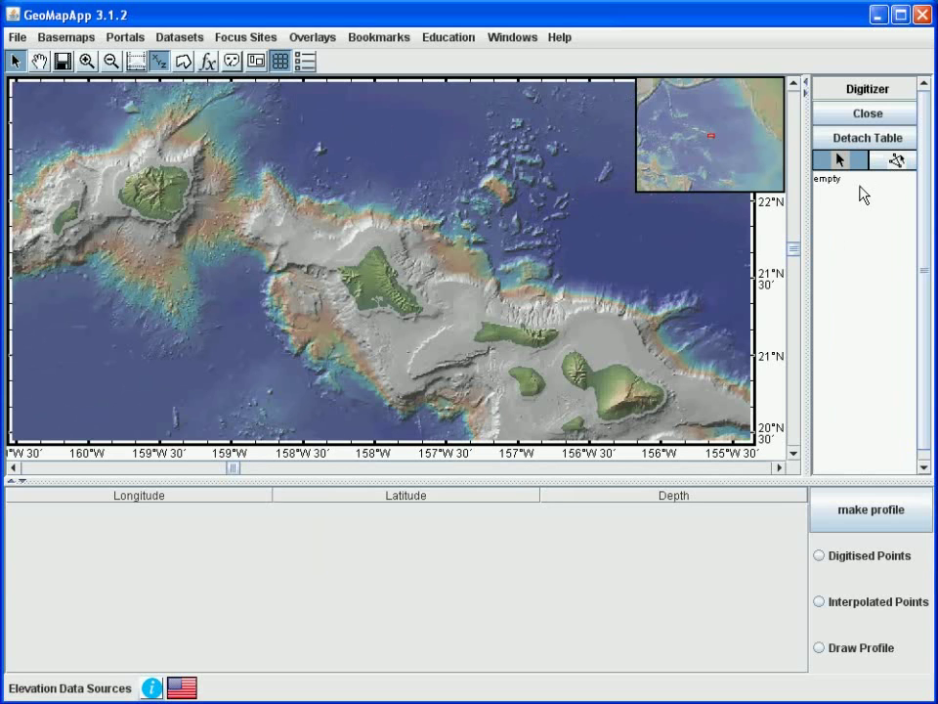
pyautogui.click(896, 163)
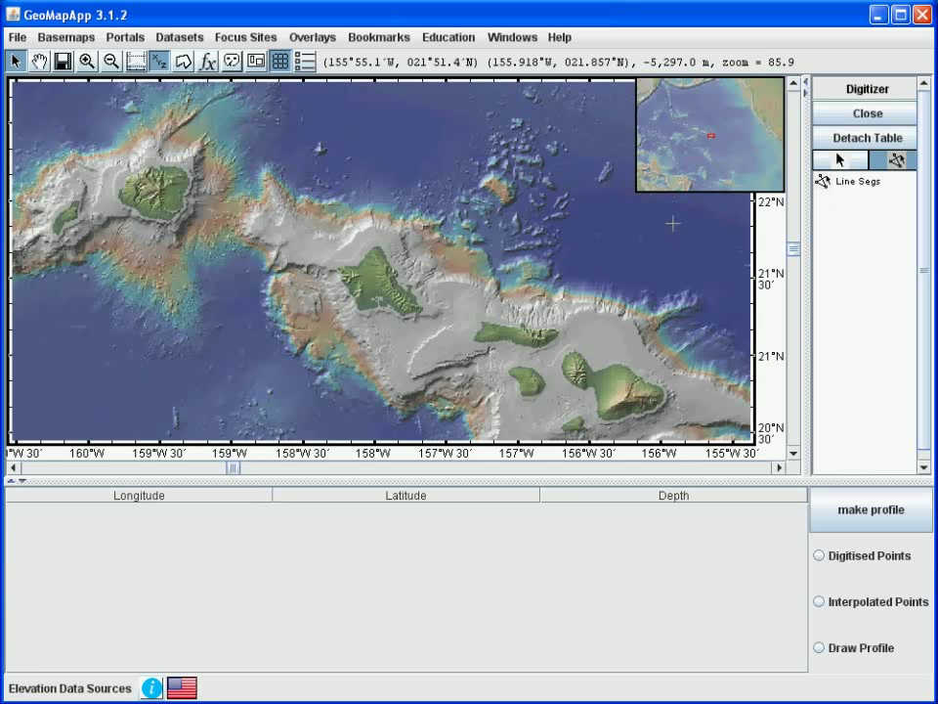
# Step: Digitize a six-point line track from north of Oahu past Molokai, then select it
pyautogui.click(412, 135)
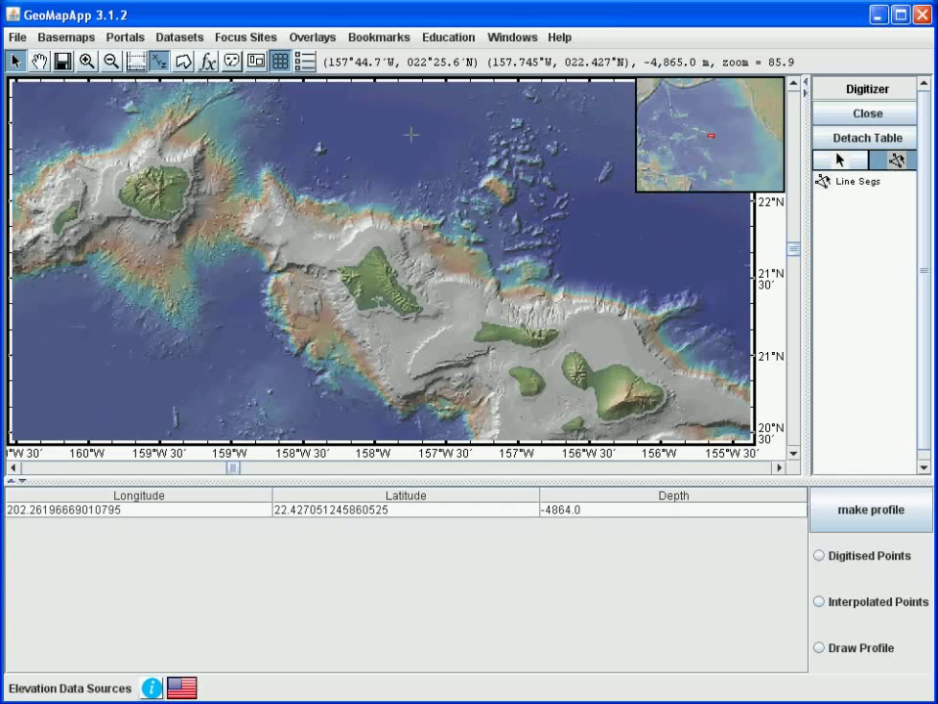
pyautogui.click(411, 136)
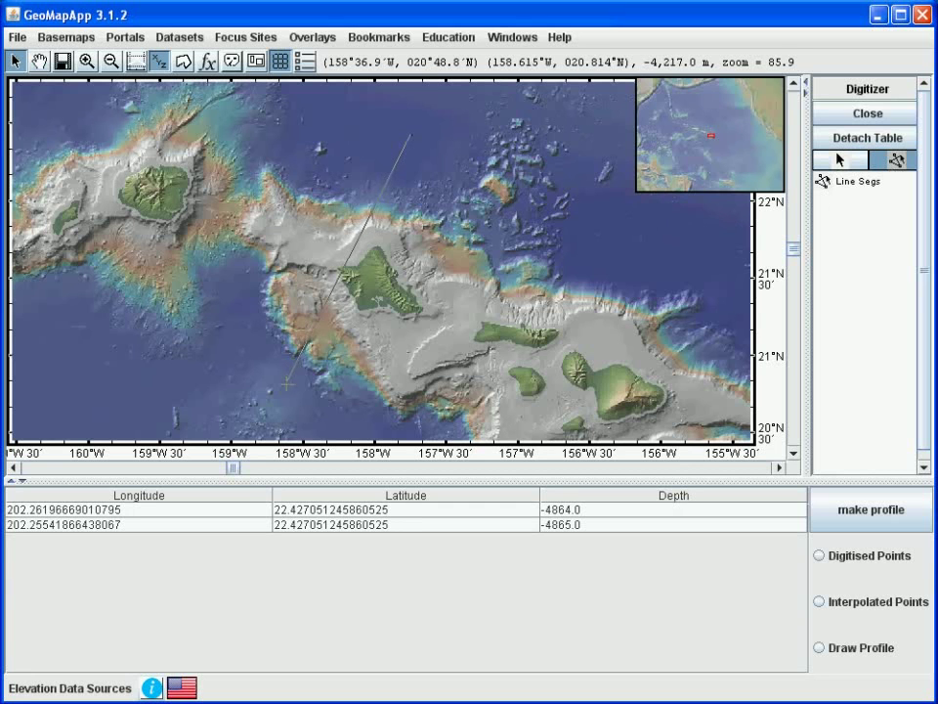
pyautogui.click(352, 427)
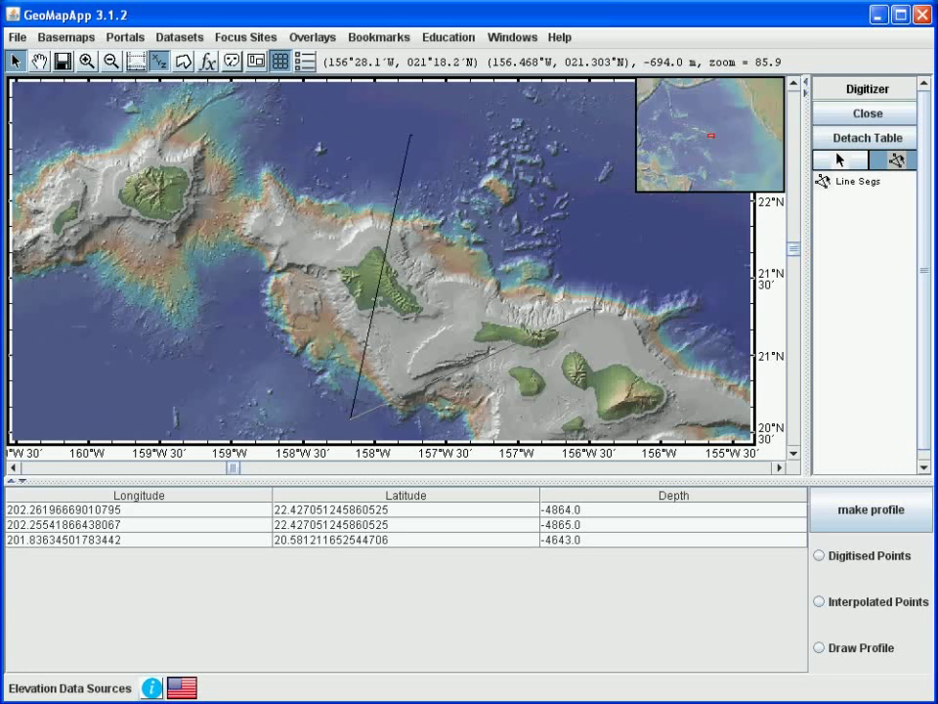
pyautogui.click(598, 300)
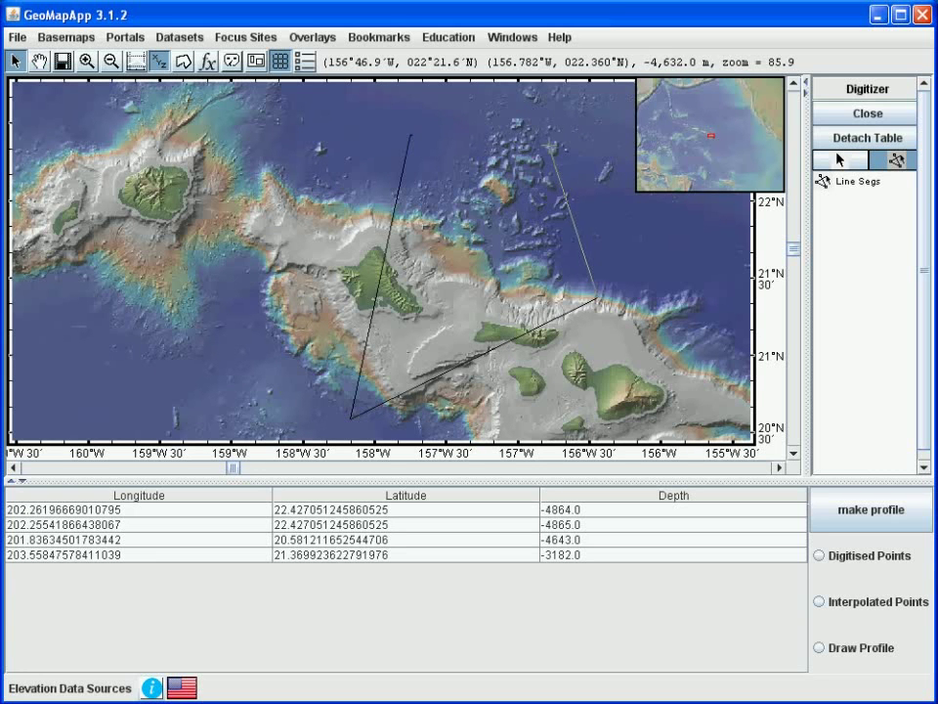
pyautogui.click(551, 149)
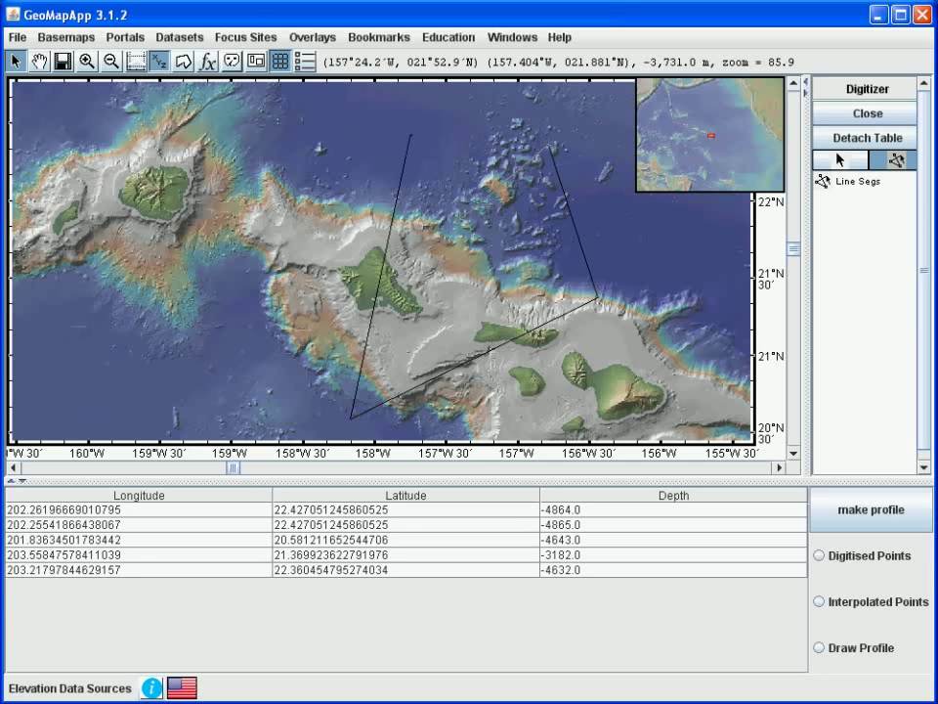
pyautogui.click(463, 230)
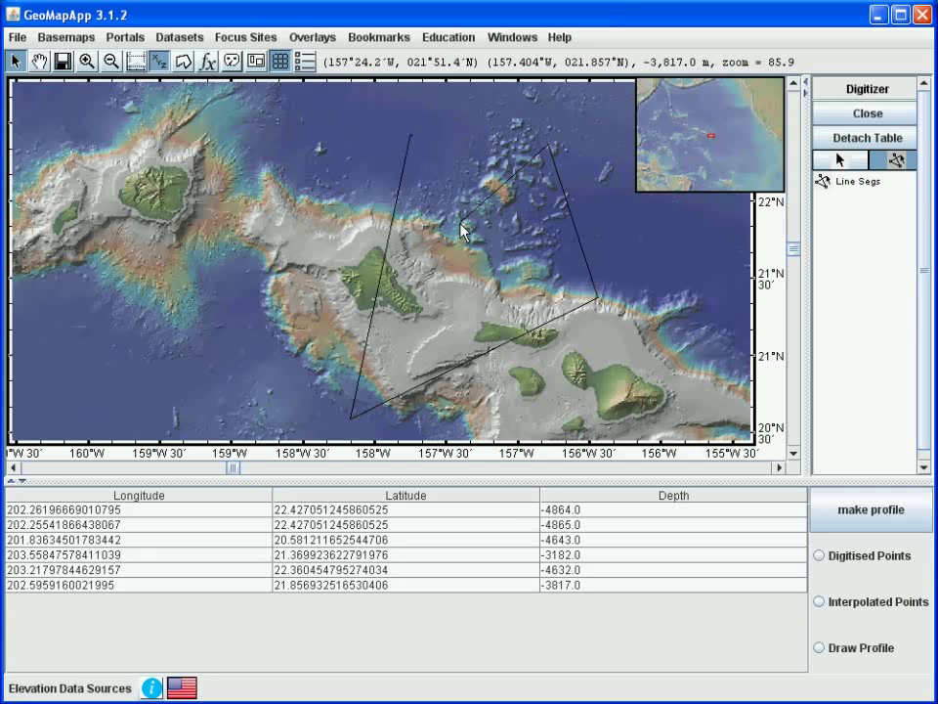
pyautogui.click(842, 165)
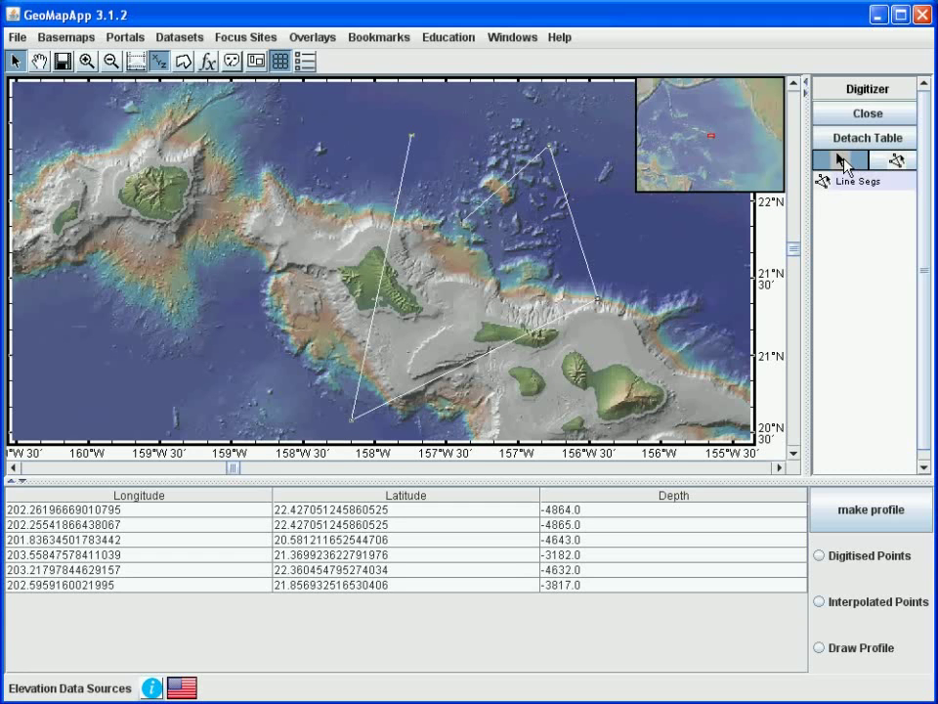
pyautogui.click(411, 136)
# Step: Copy the six point rows into Excel cells A1:C6 and return to GeoMapApp
pyautogui.keyDown('shift'); pyautogui.click(135, 516); pyautogui.keyUp('shift')
pyautogui.hotkey('ctrl', 'c')
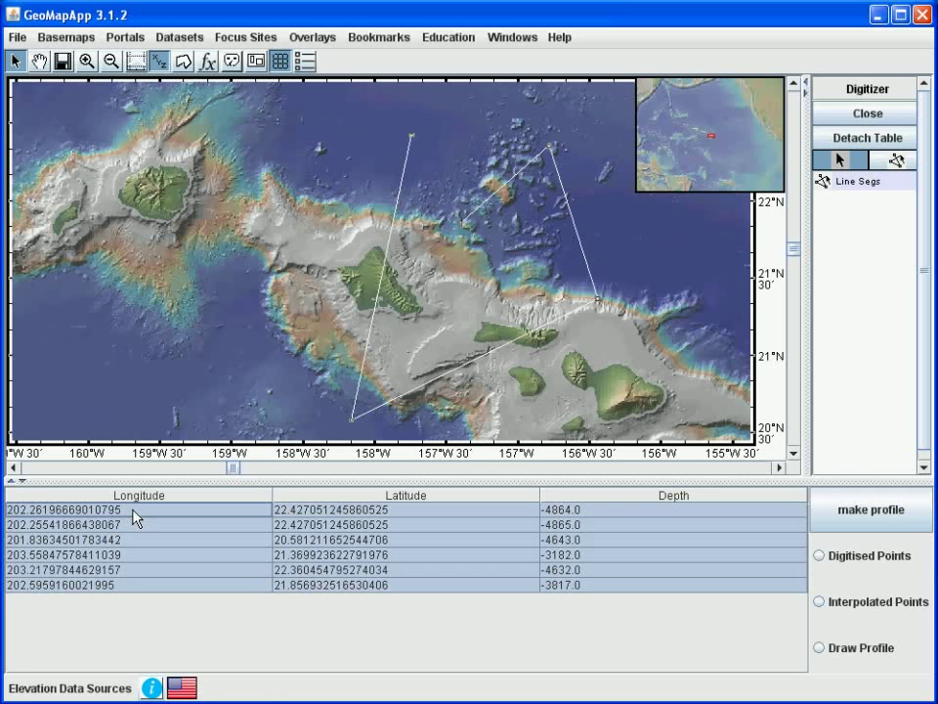
pyautogui.hotkey('alt', 'Tab')
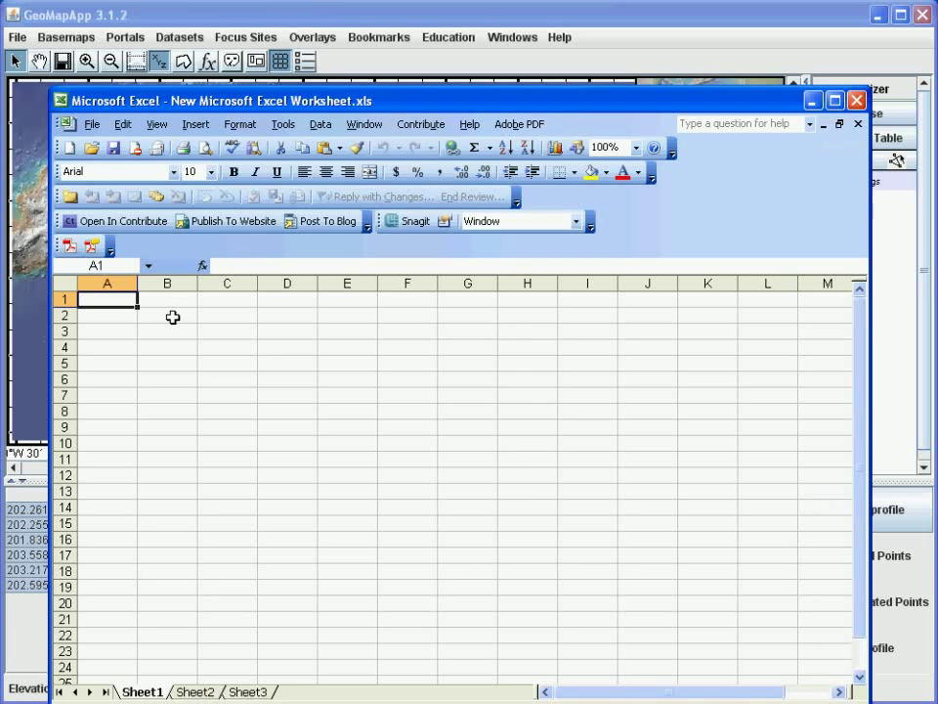
pyautogui.hotkey('ctrl', 'v')
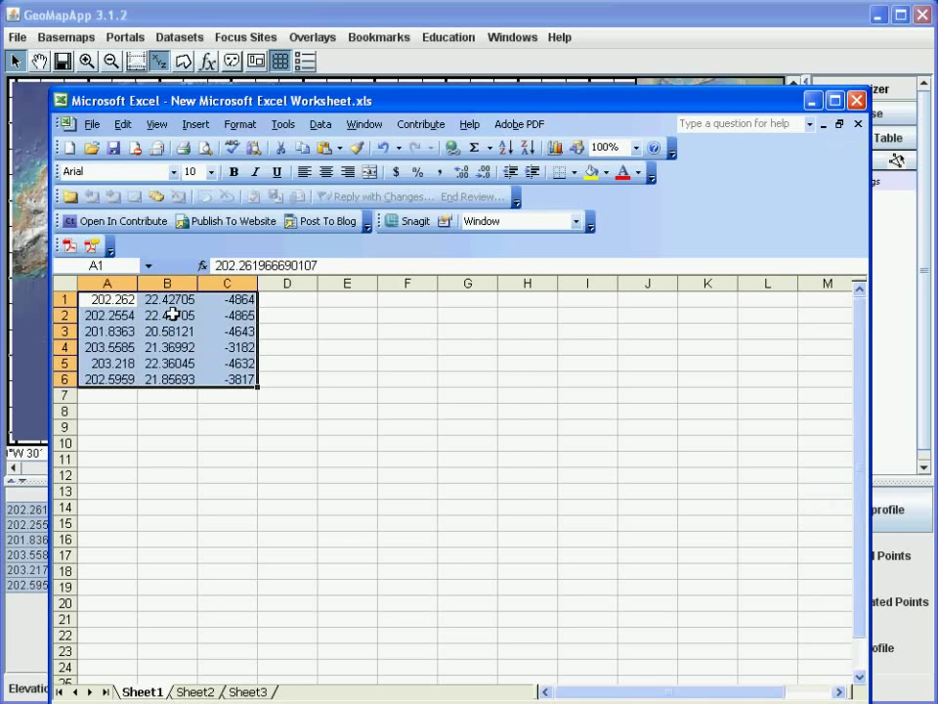
pyautogui.hotkey('alt', 'Tab')
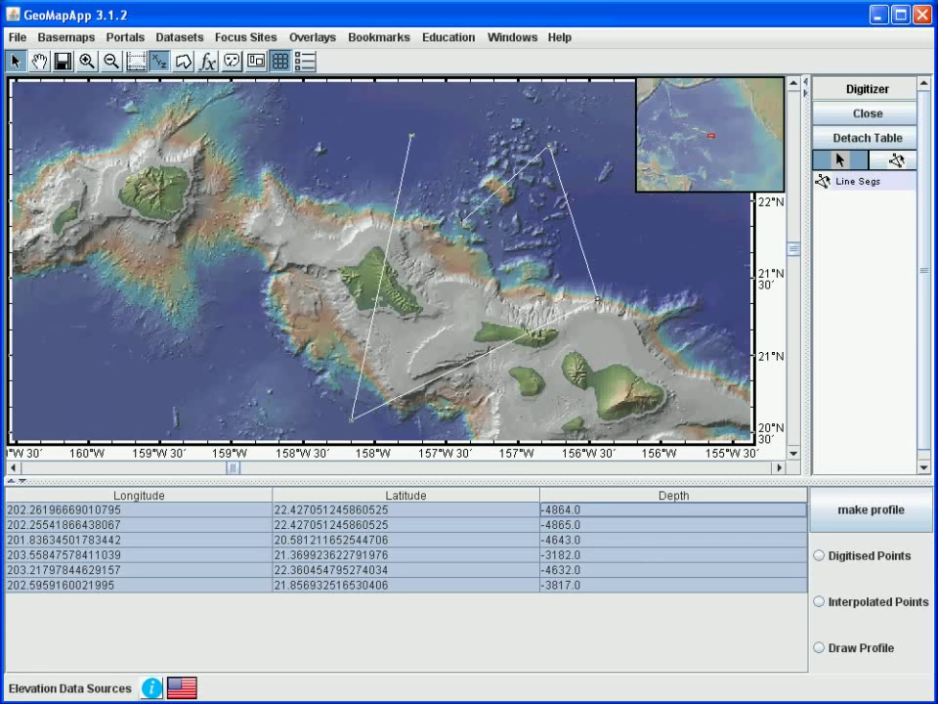
# Step: Browse the Global Grids type list, leaving GMRT selected
pyautogui.click(693, 440)
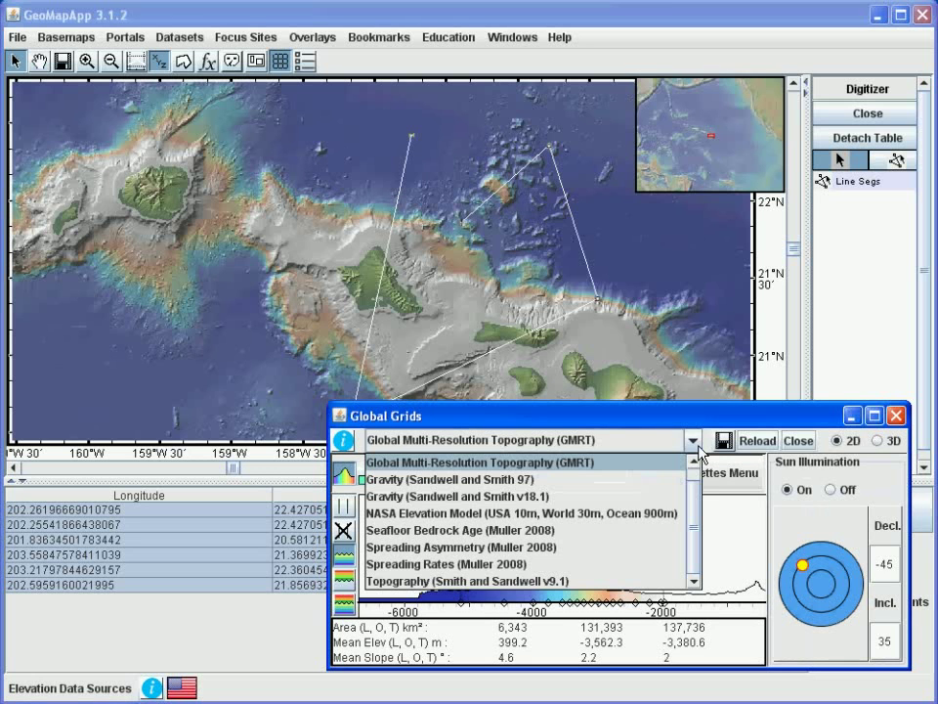
pyautogui.scroll(1, 698, 481)
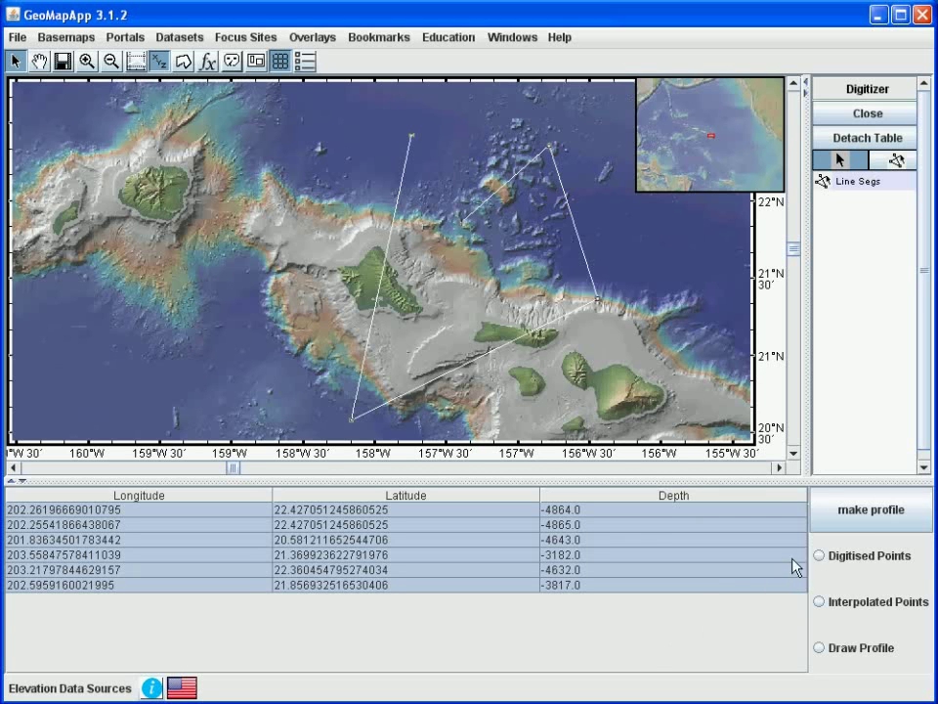
# Step: Build an elevation profile from the digitized track and show its plot
pyautogui.click(864, 518)
pyautogui.click(837, 604)
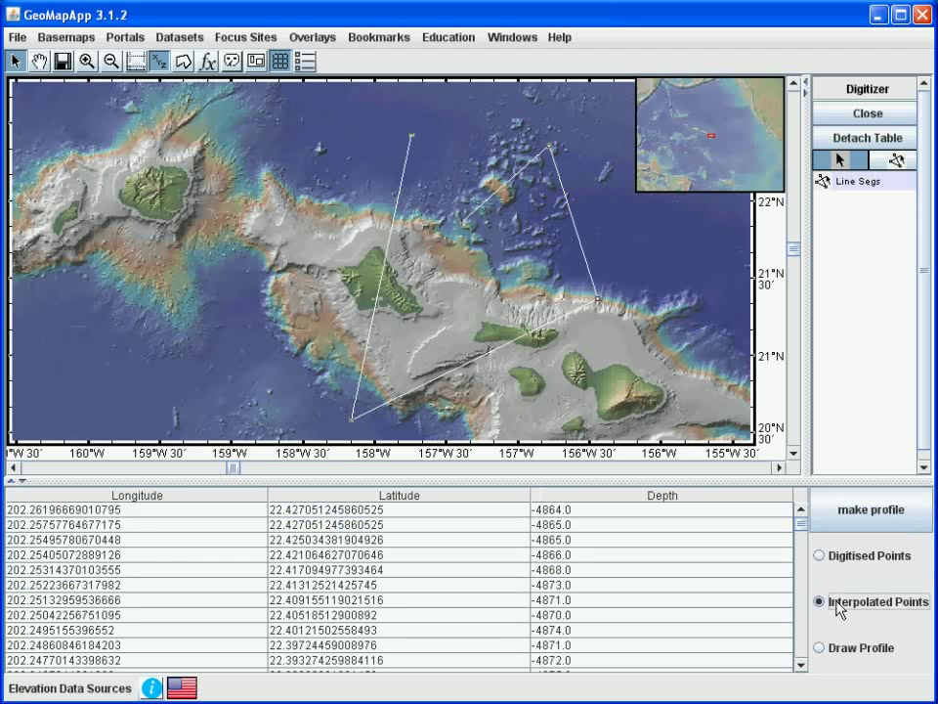
pyautogui.scroll(-10, 801, 626)
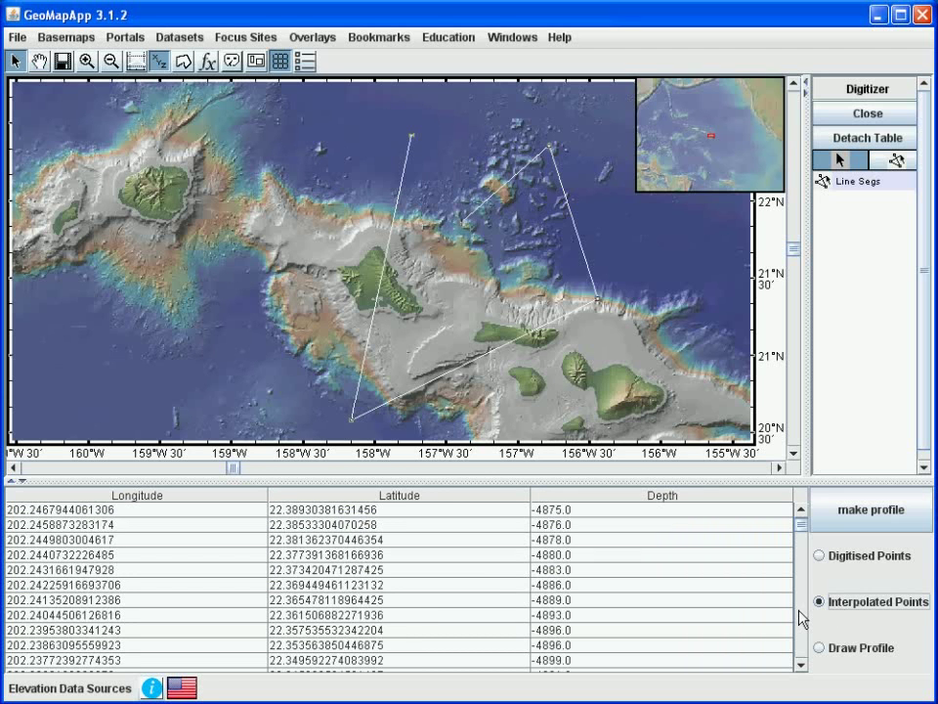
pyautogui.scroll(-15, 801, 618)
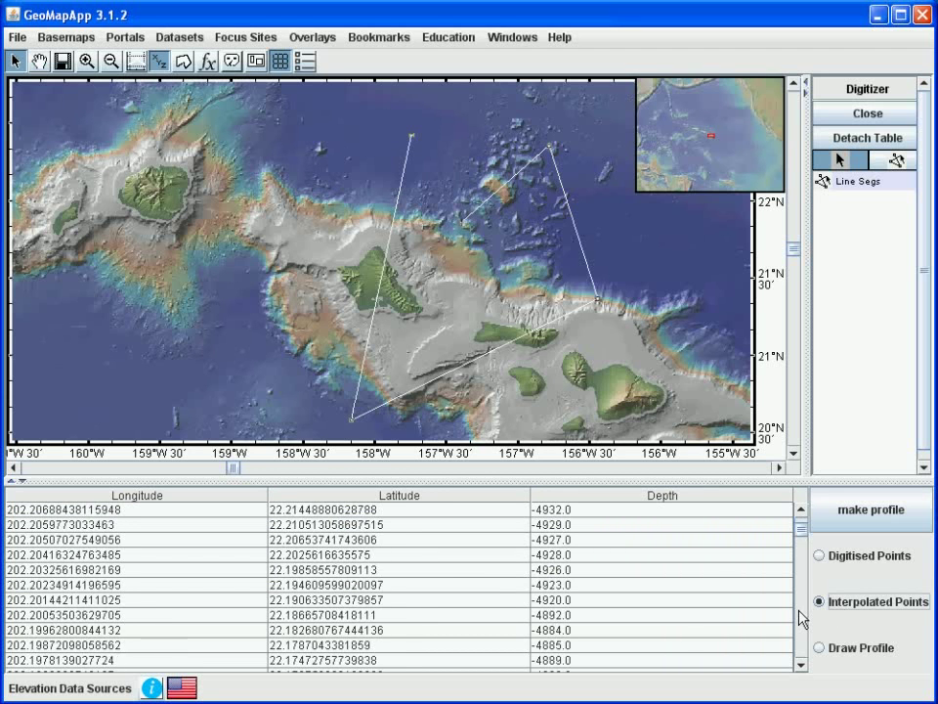
pyautogui.scroll(-11, 802, 617)
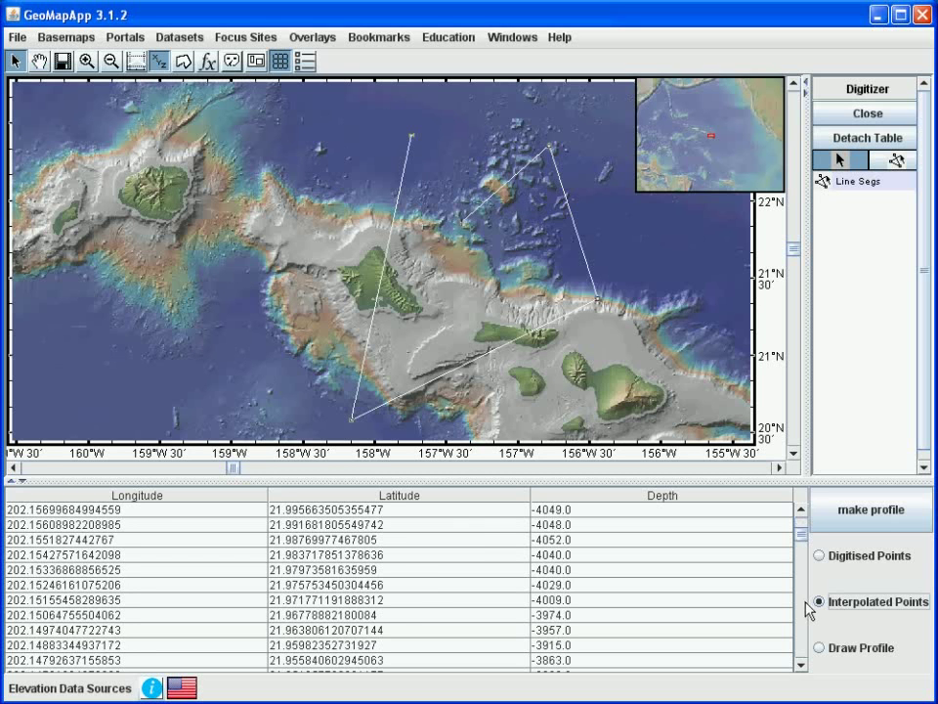
pyautogui.click(836, 650)
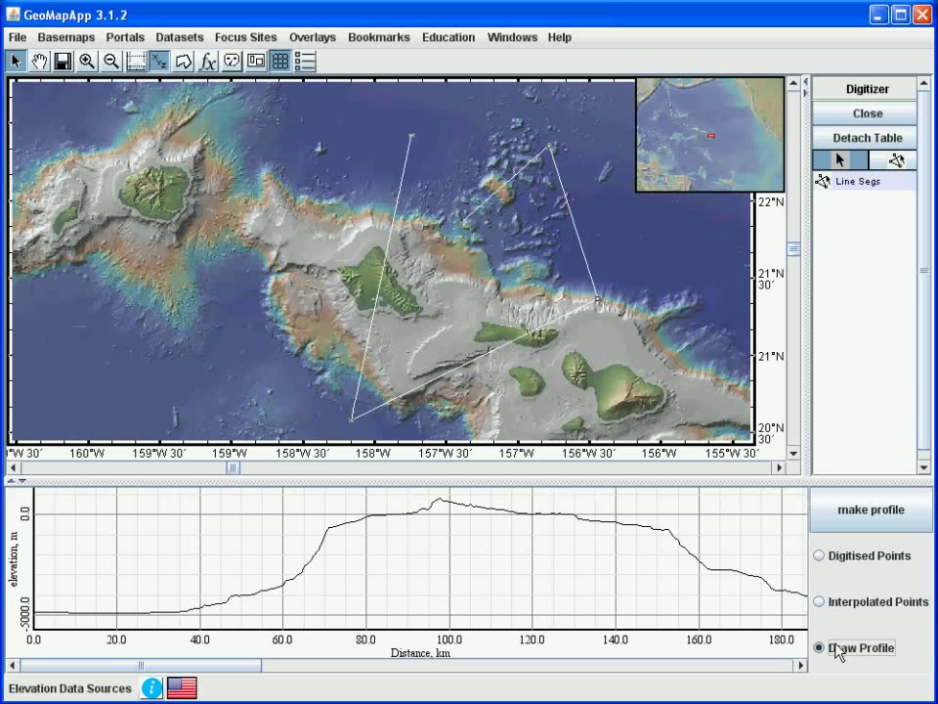
# Step: Page the profile plot along the line to about 280–460 km
pyautogui.click(305, 675)
pyautogui.click(396, 673)
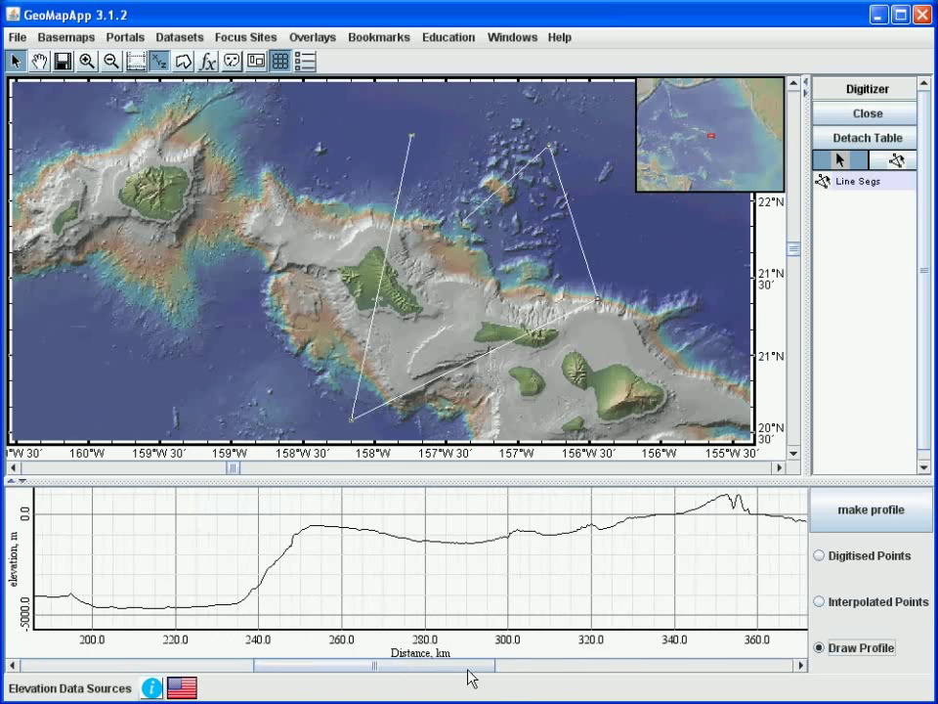
pyautogui.click(525, 674)
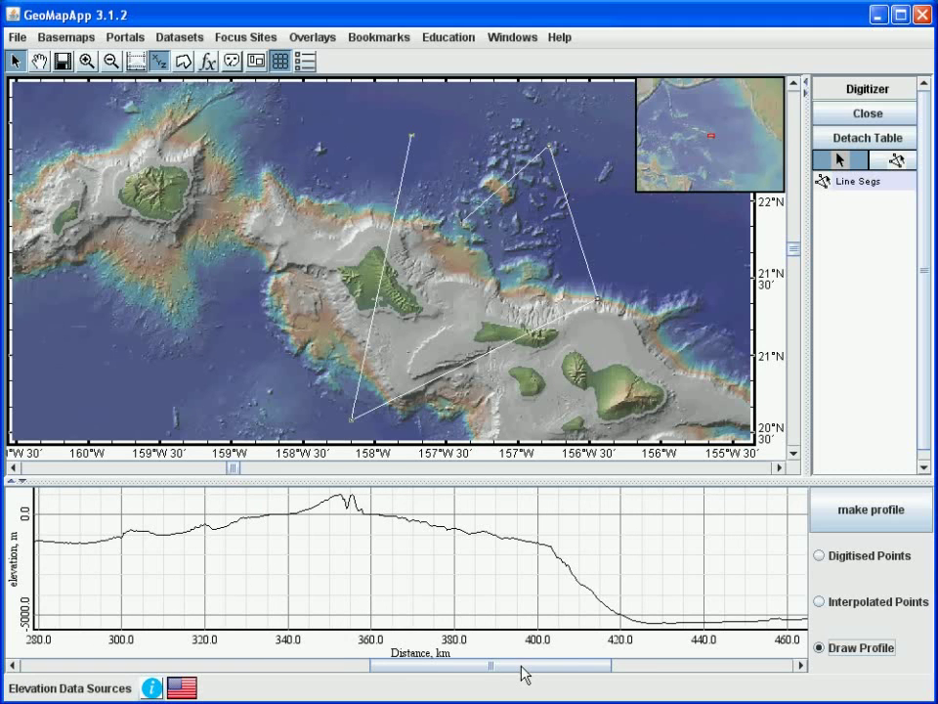
# Step: Switch the profile view among digitised points, profile plot and interpolated points, ending on interpolated points
pyautogui.click(855, 557)
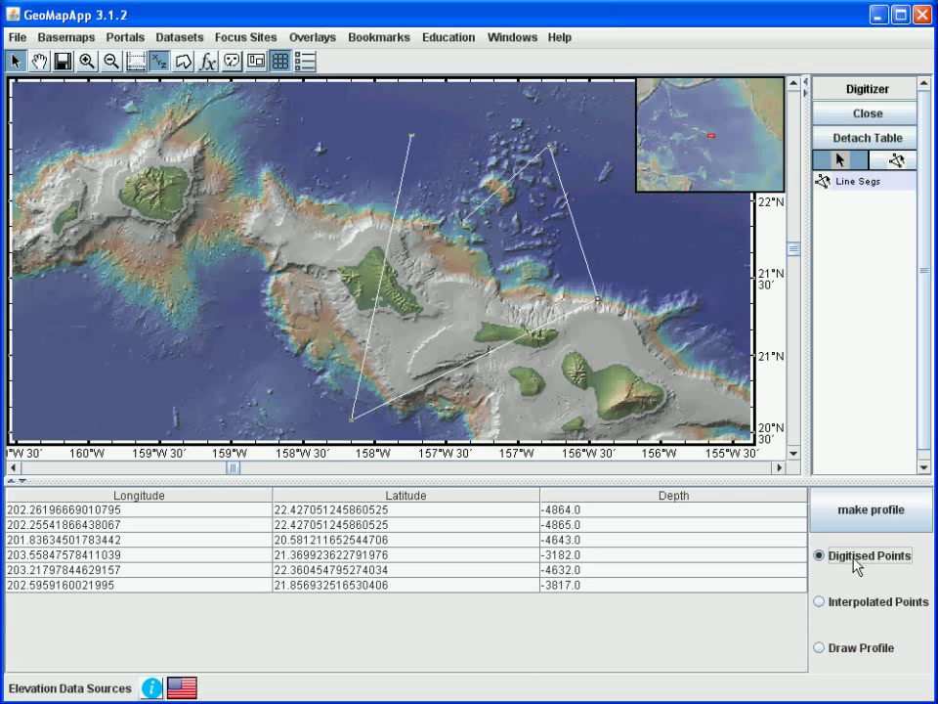
pyautogui.click(841, 602)
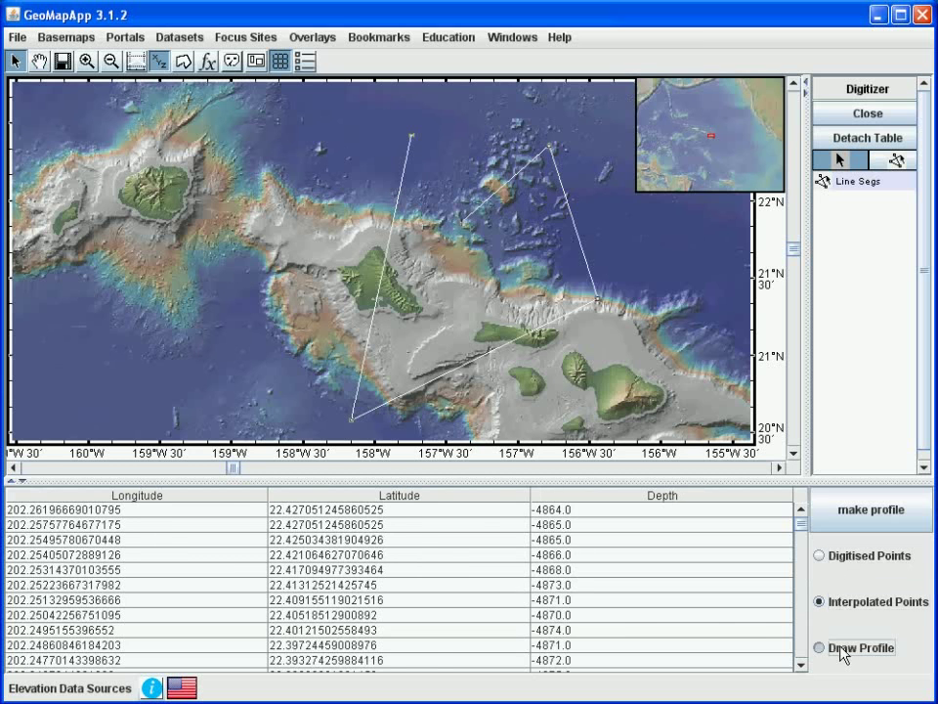
pyautogui.click(841, 649)
pyautogui.click(821, 602)
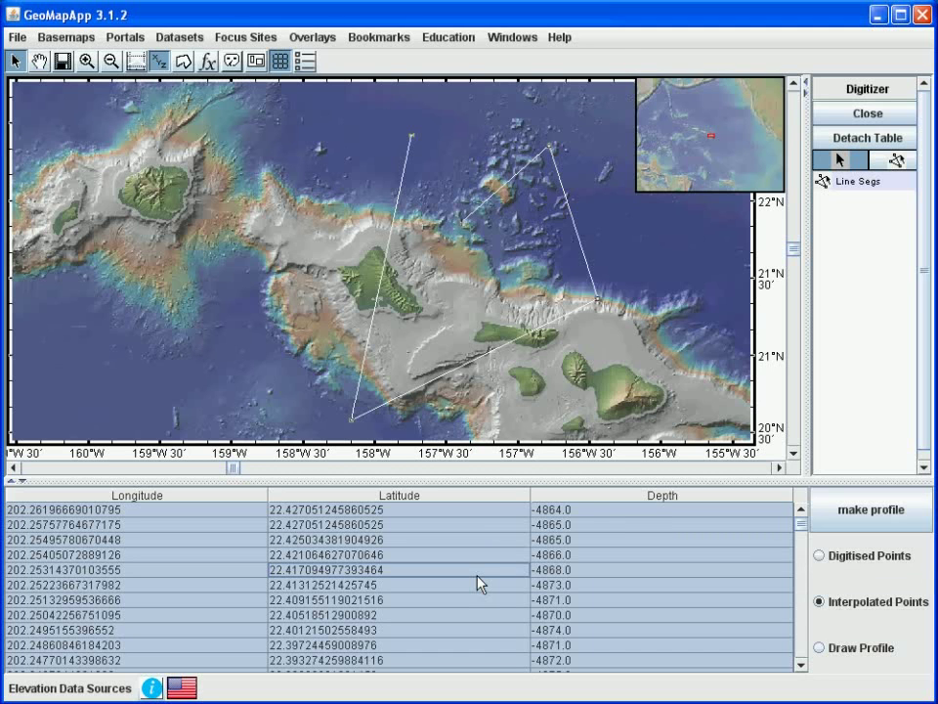
# Step: Digitize a bent five-point line from northwest of Kauai to the channel west of Oahu
pyautogui.click(897, 162)
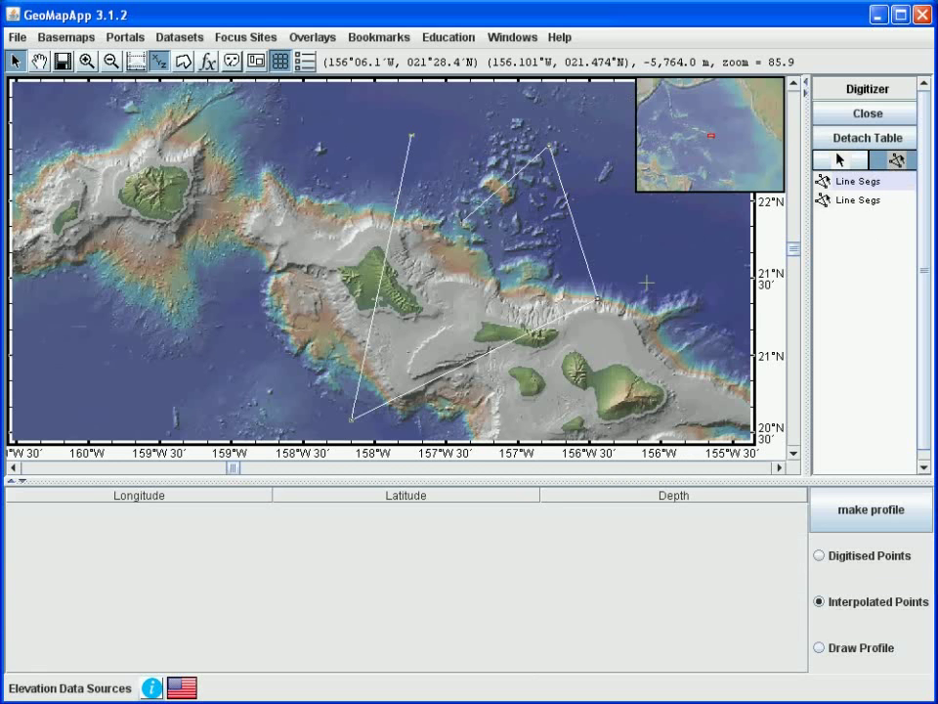
pyautogui.click(75, 119)
pyautogui.click(226, 276)
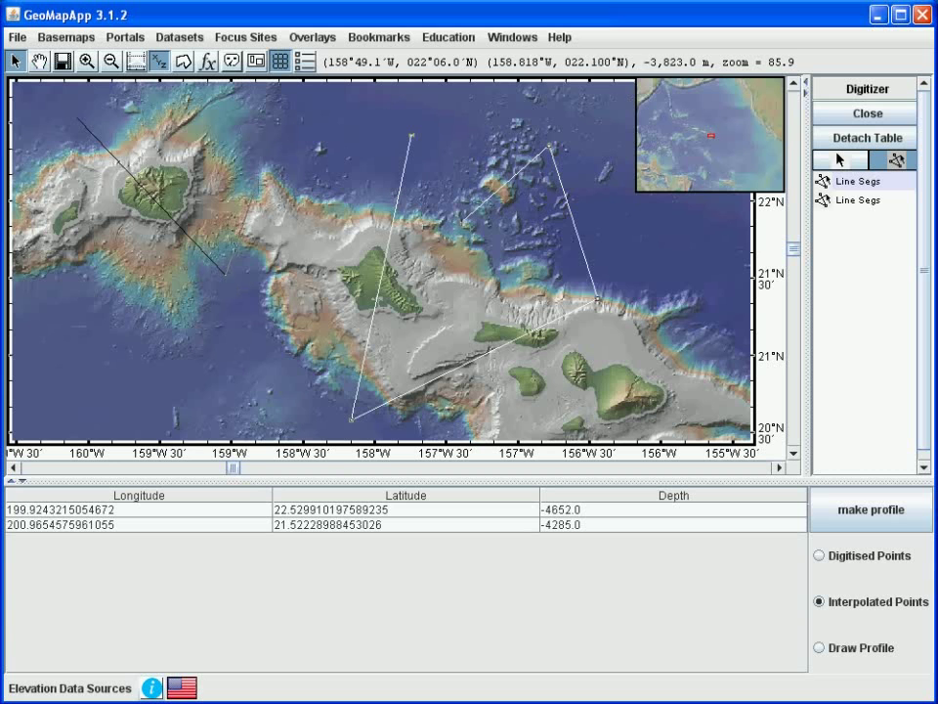
pyautogui.click(306, 249)
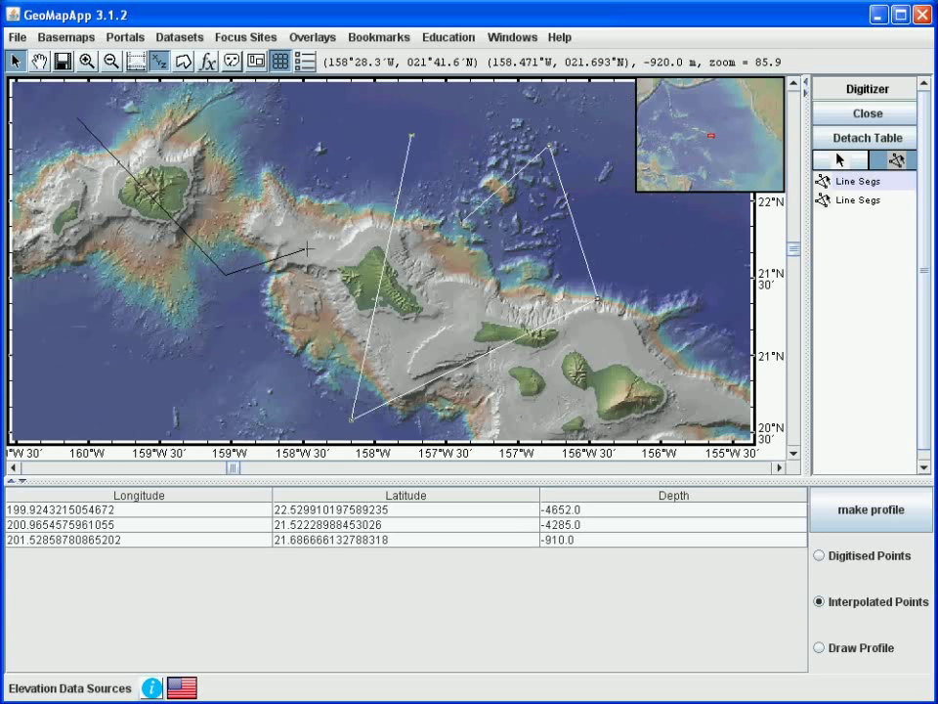
pyautogui.click(290, 147)
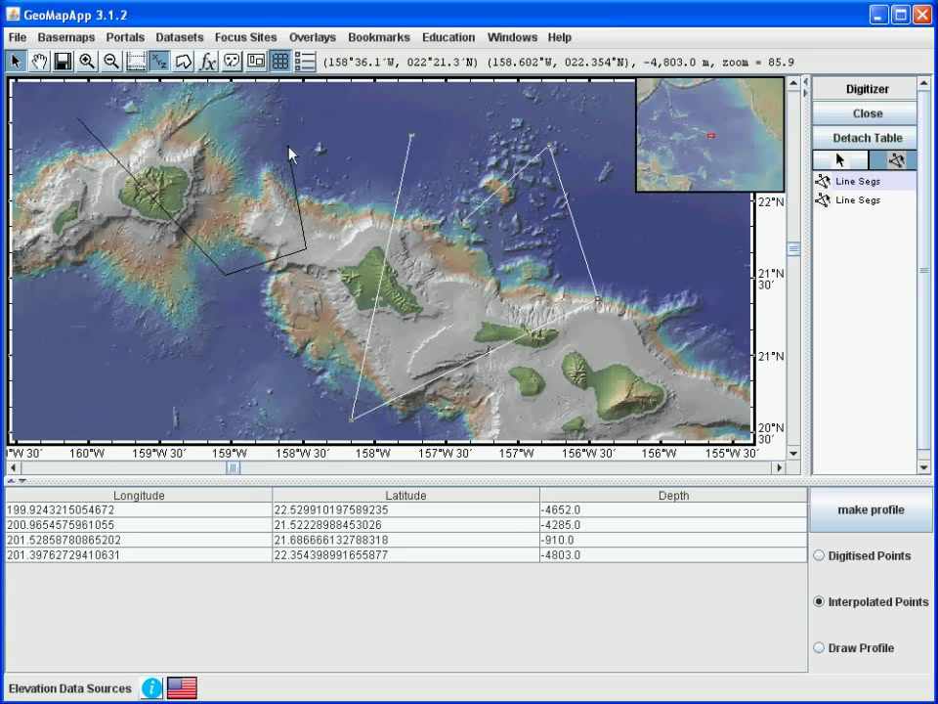
pyautogui.click(289, 145)
pyautogui.click(838, 159)
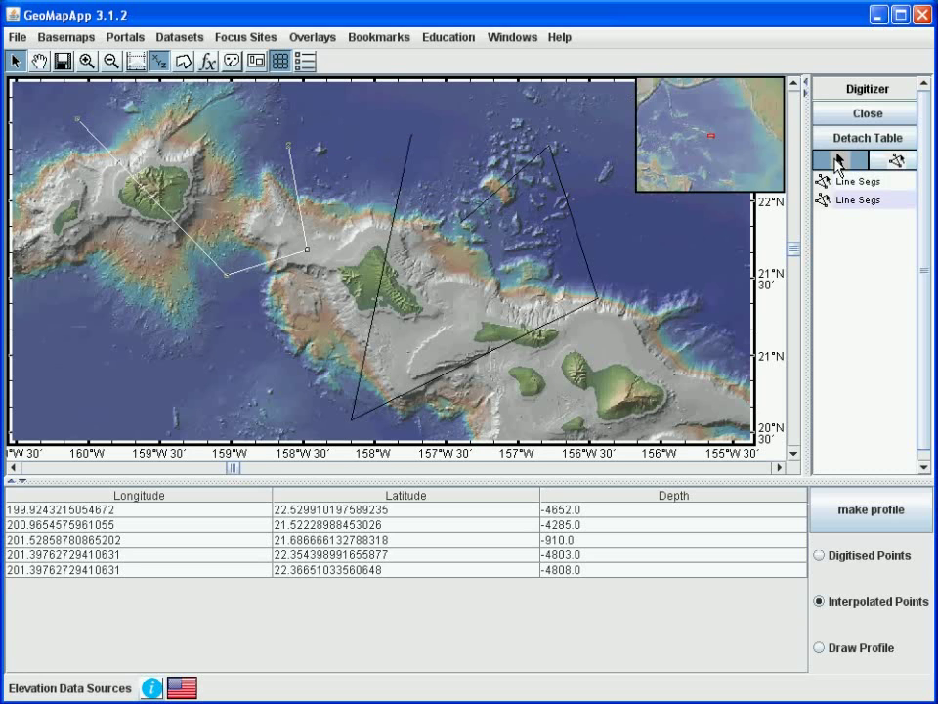
# Step: Digitize a third line from southwest of Oahu to east of Oahu
pyautogui.click(896, 160)
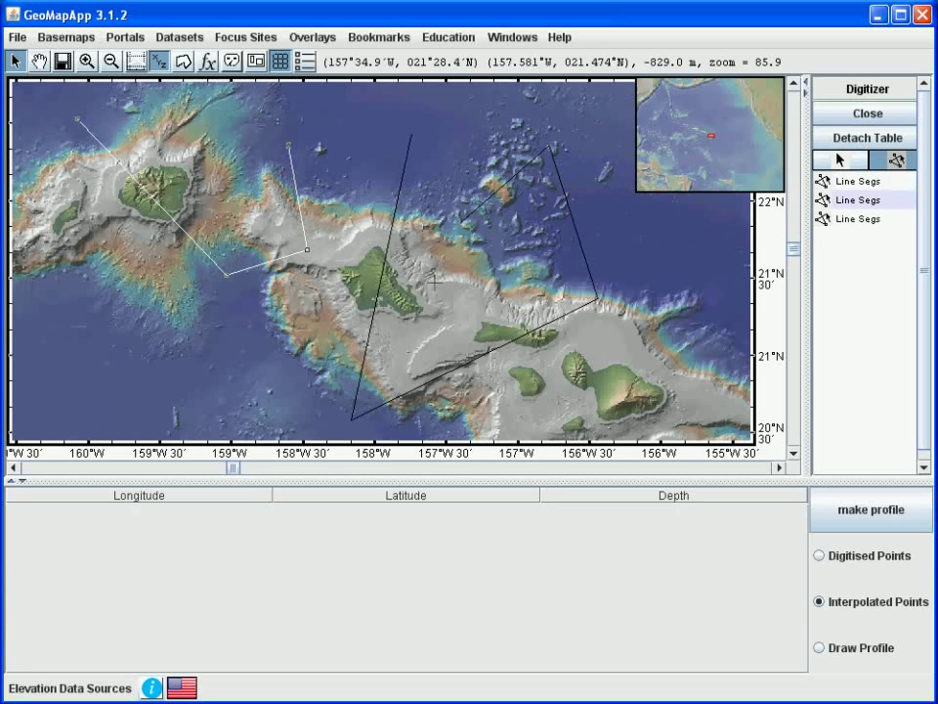
pyautogui.click(259, 331)
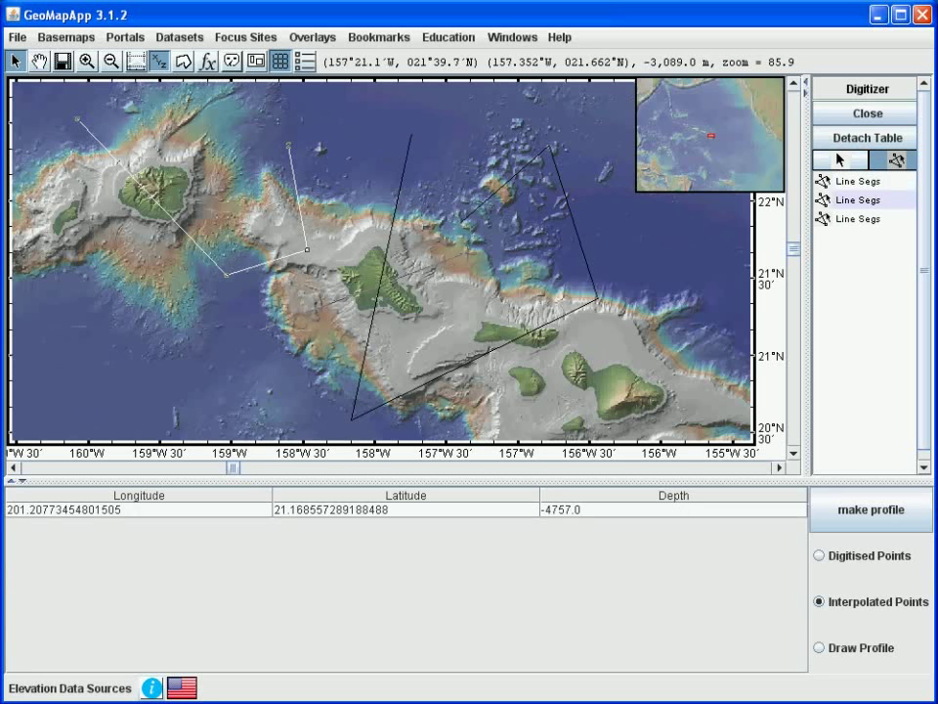
pyautogui.click(468, 256)
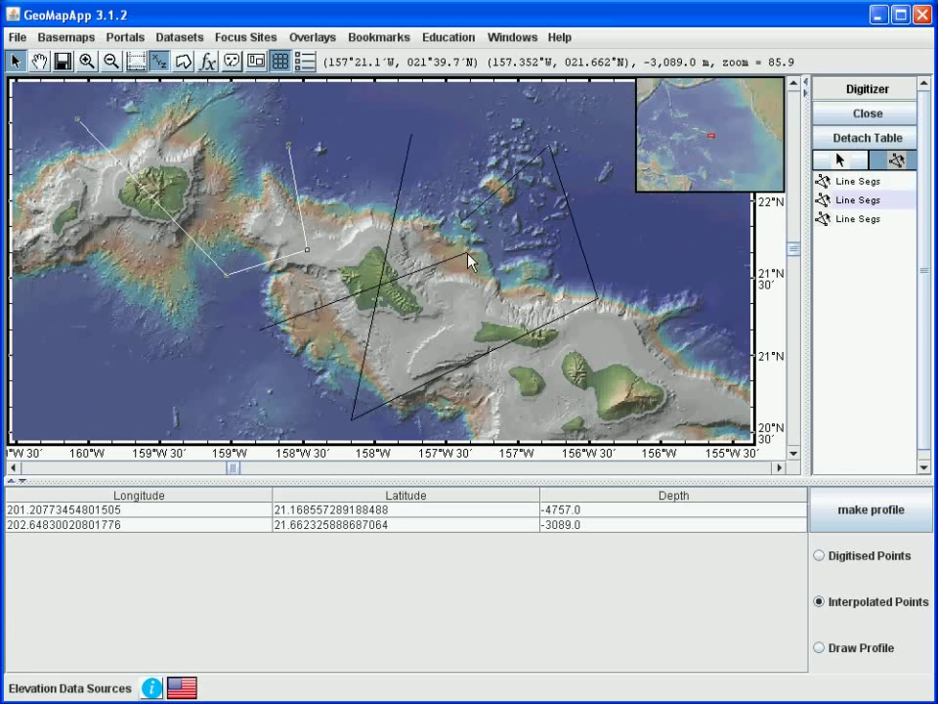
# Step: Return the Digitizer to the selection arrow tool
pyautogui.click(847, 164)
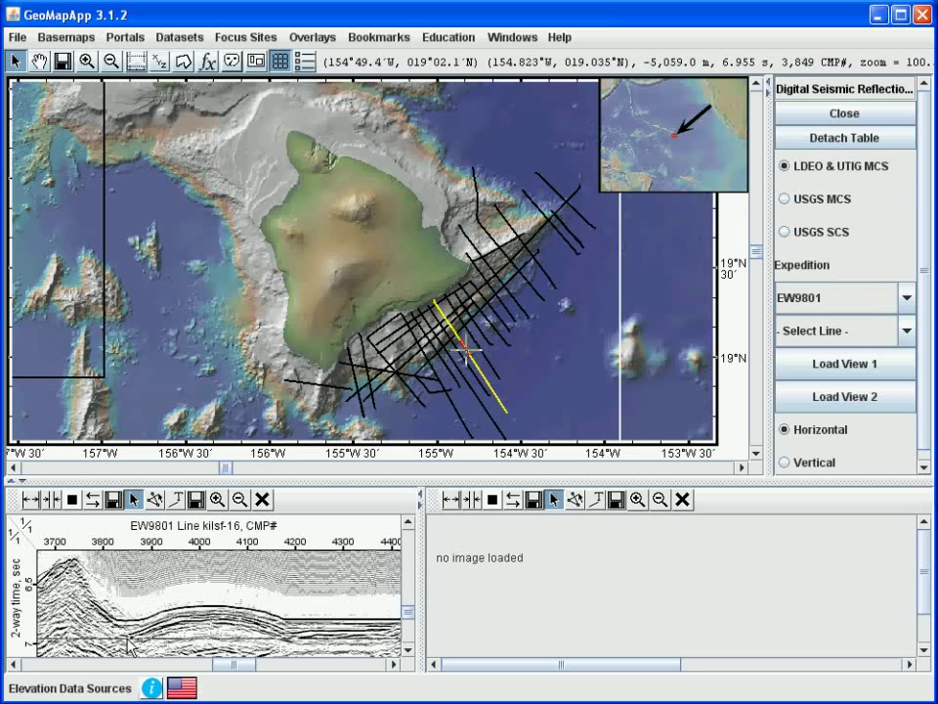
# Step: Trace an eight-point blue horizon along the kilsf-16 reflector, ending near CMP 4282
pyautogui.click(154, 500)
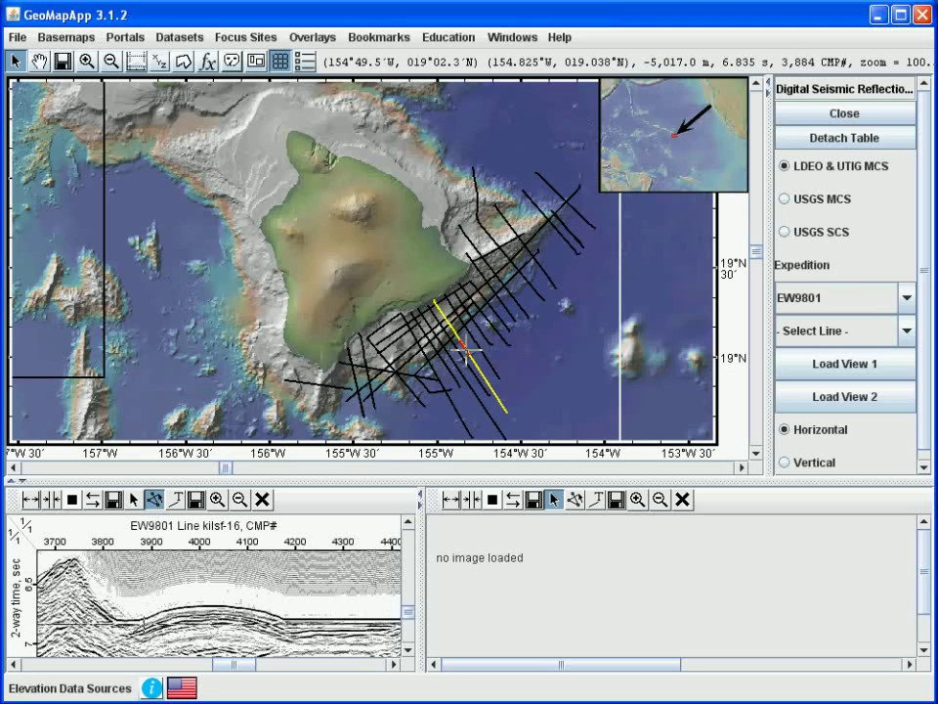
pyautogui.click(152, 626)
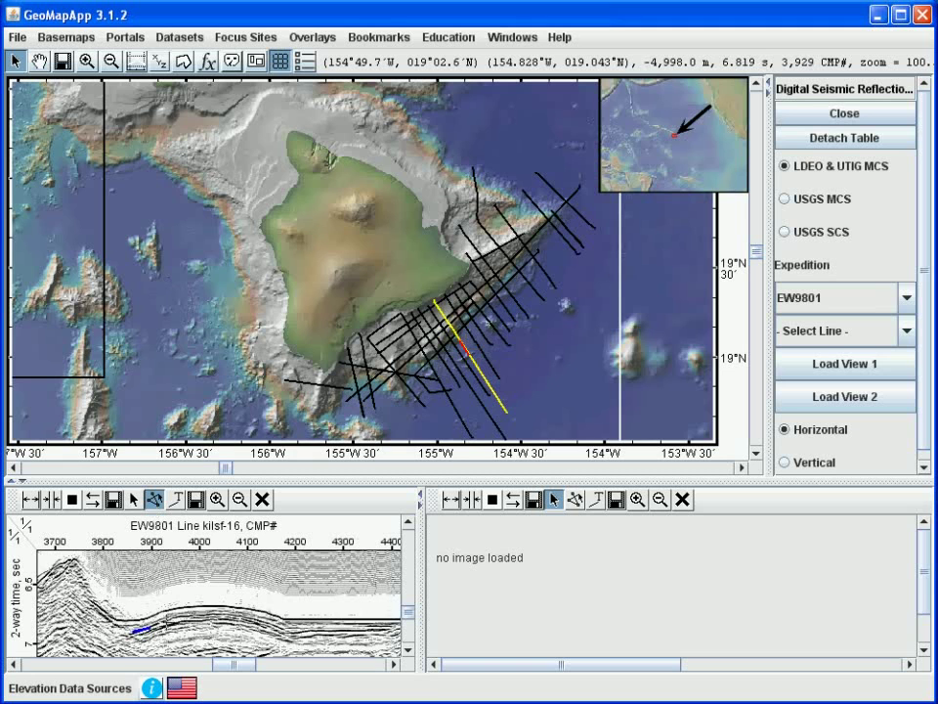
pyautogui.click(184, 618)
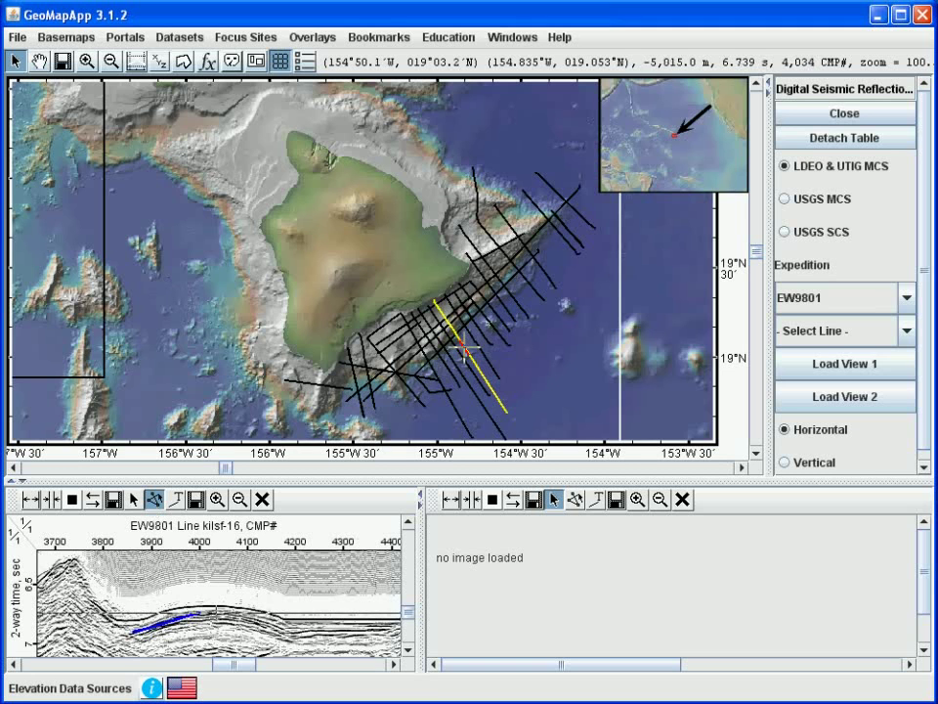
pyautogui.click(215, 613)
pyautogui.click(245, 616)
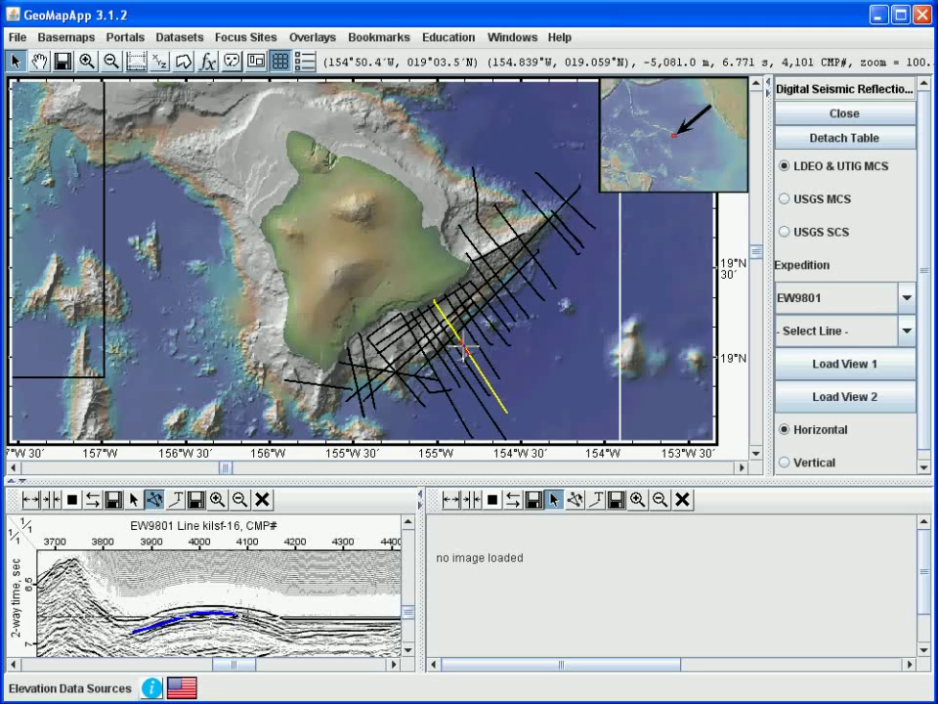
pyautogui.click(267, 623)
pyautogui.click(281, 631)
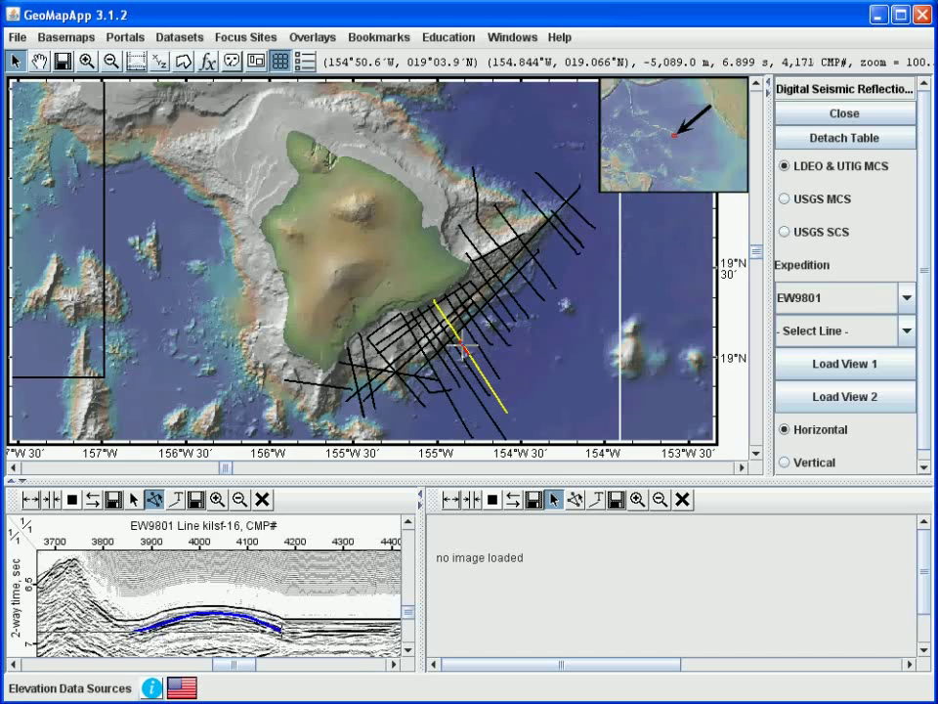
pyautogui.click(297, 636)
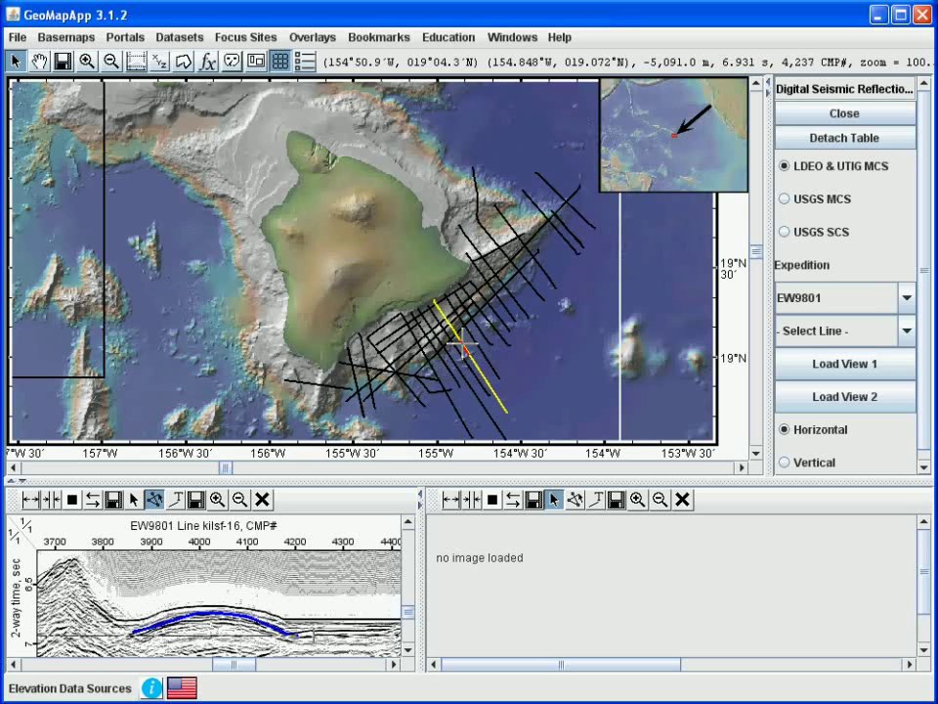
pyautogui.click(334, 634)
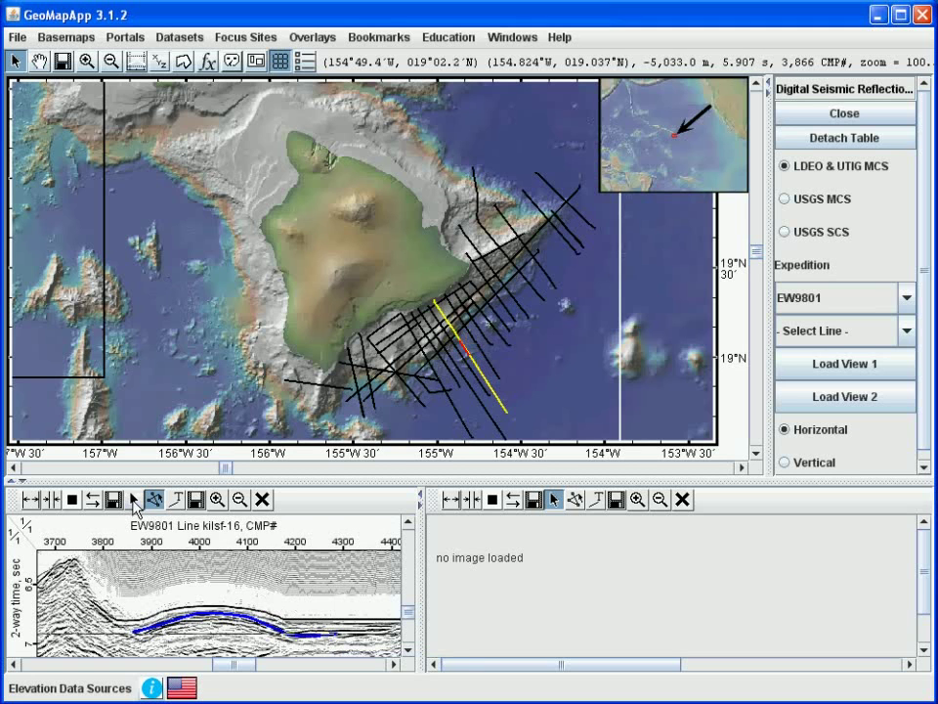
pyautogui.click(135, 502)
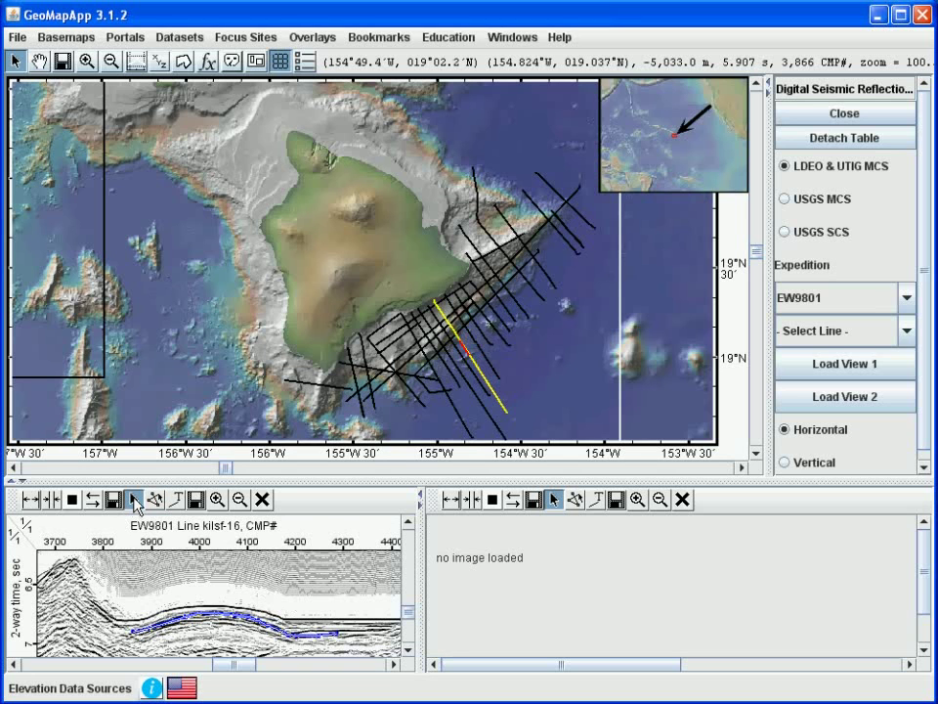